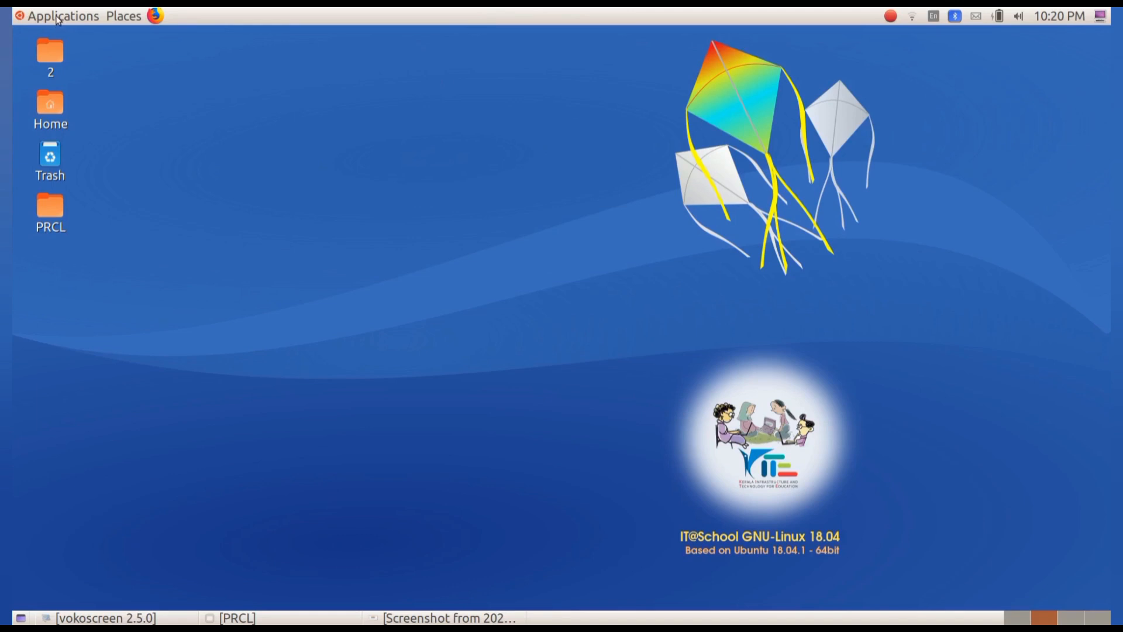
Launch Inkscape Vector Graphics Editor from the Graphics applications menu.
left_click(58, 18)
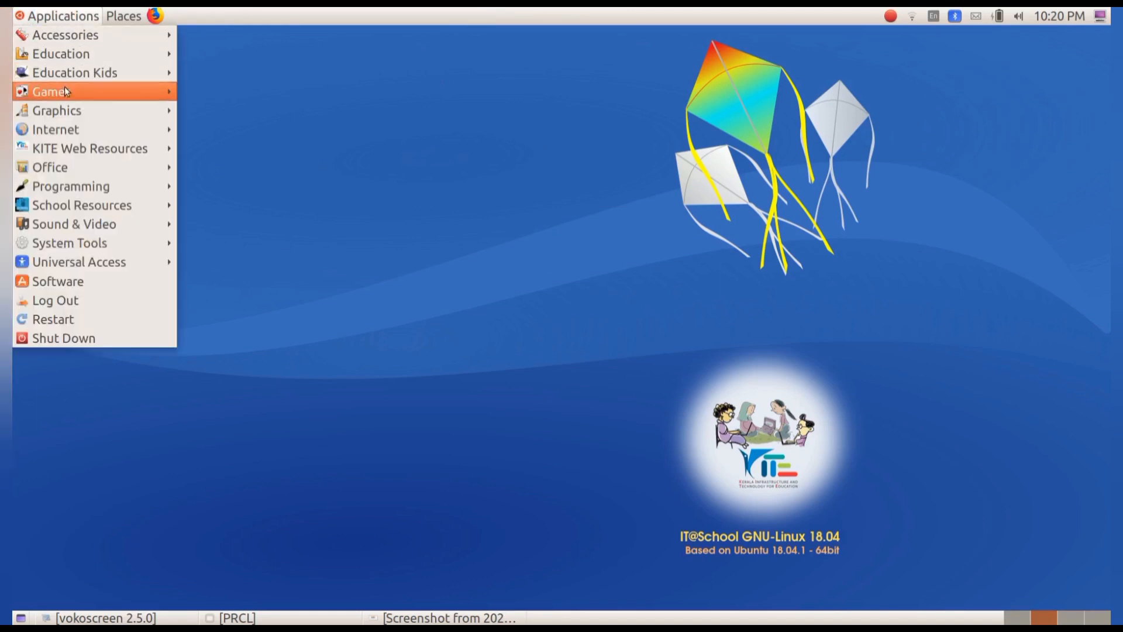
mouse_move(73, 113)
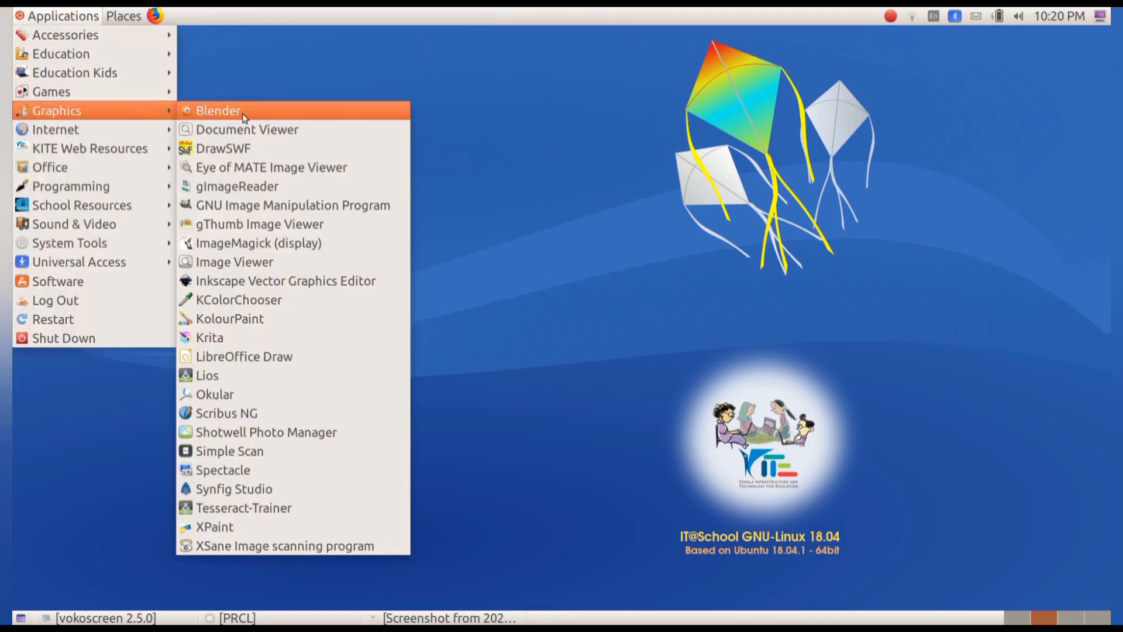
left_click(303, 283)
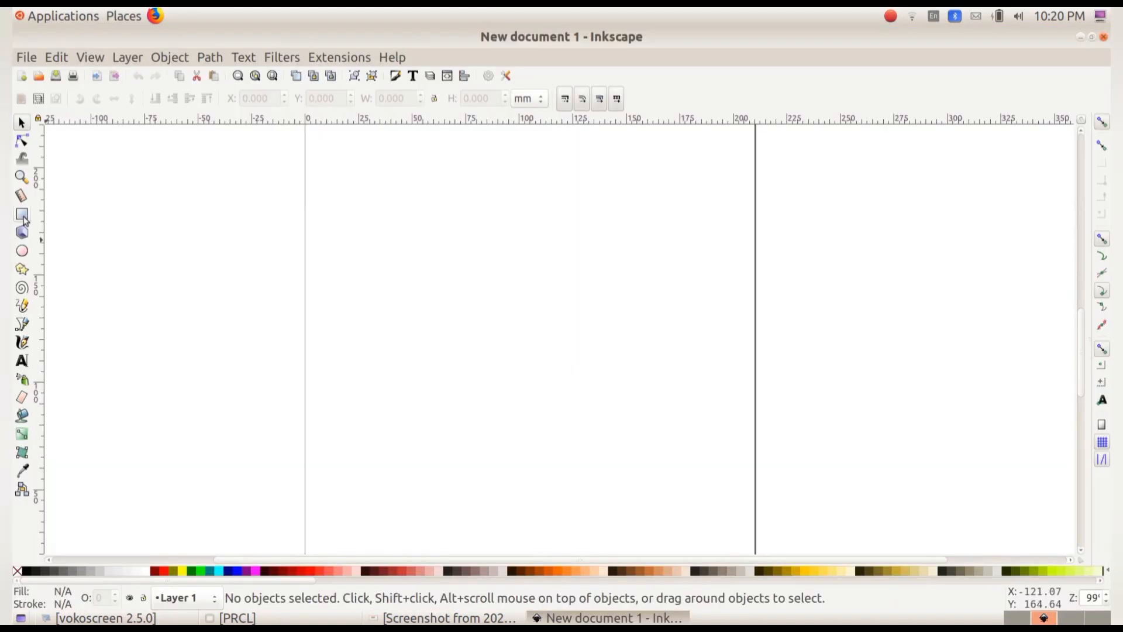
Draw a rectangle about 176 by 62 mm in the upper part of the page and select it.
left_click(23, 216)
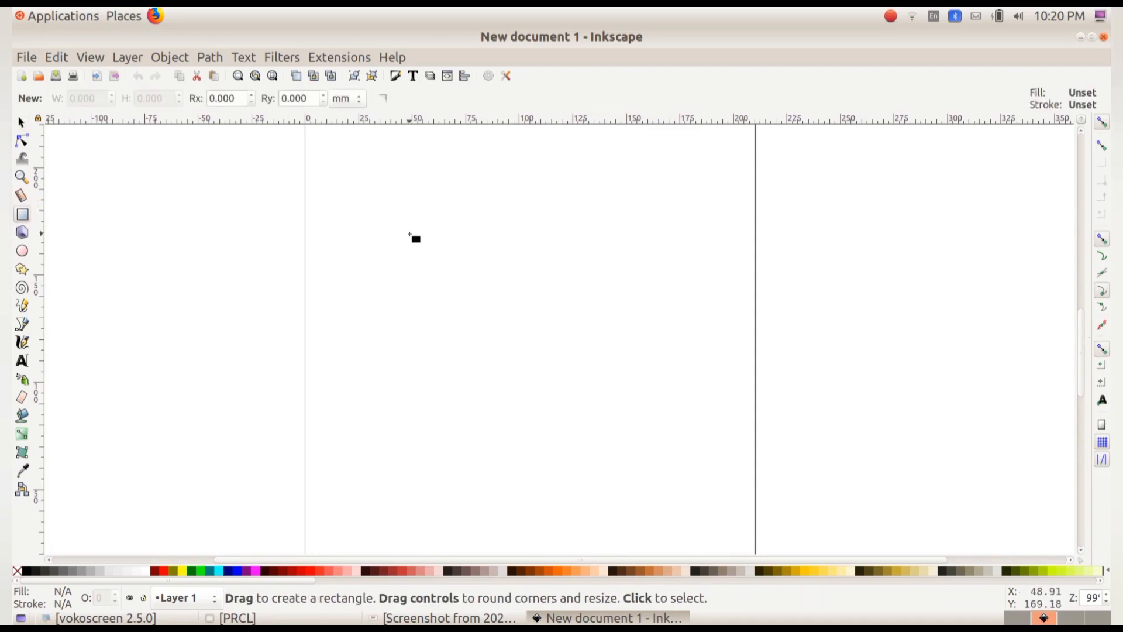
left_click_drag(351, 180, 724, 311)
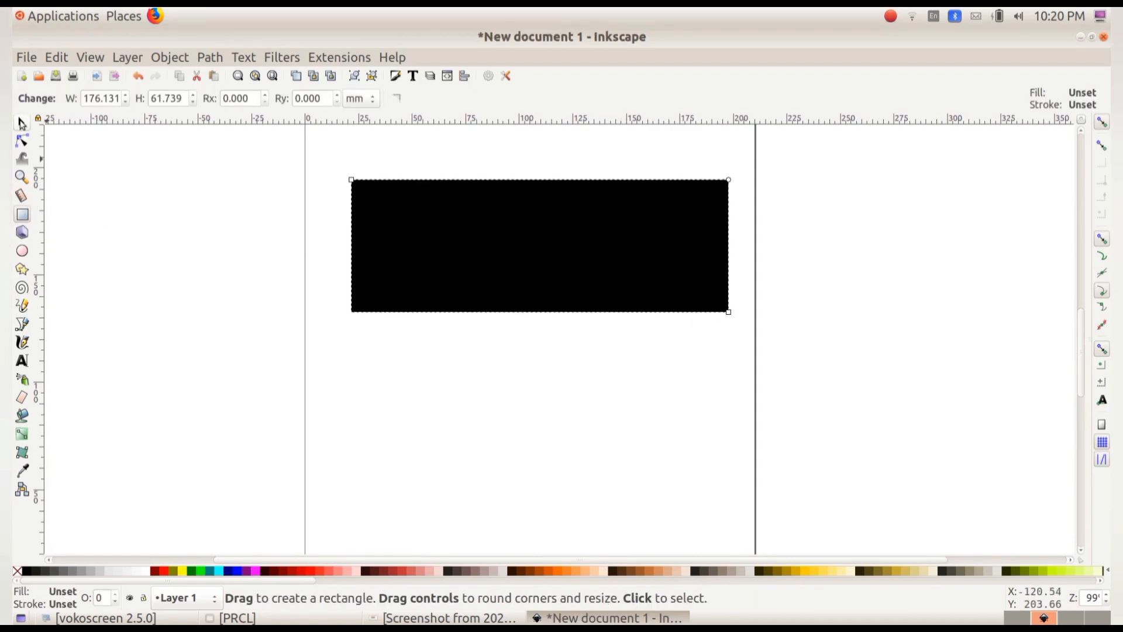
left_click(22, 121)
left_click_drag(551, 232, 547, 231)
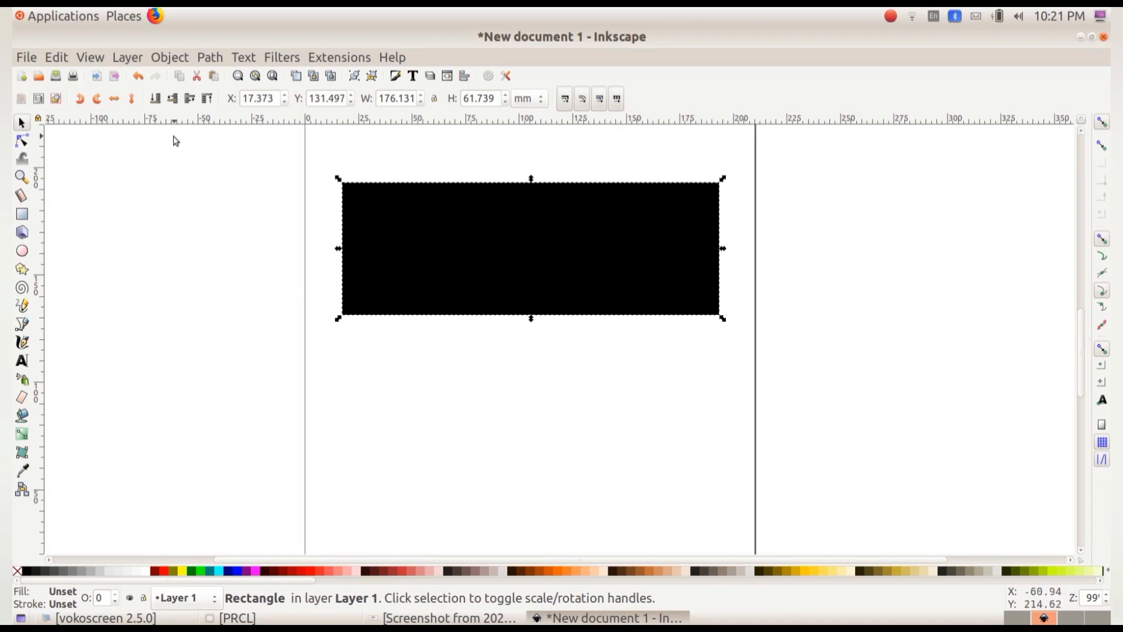
Open Fill and Stroke and give the rectangle a linear gradient fill.
left_click(168, 59)
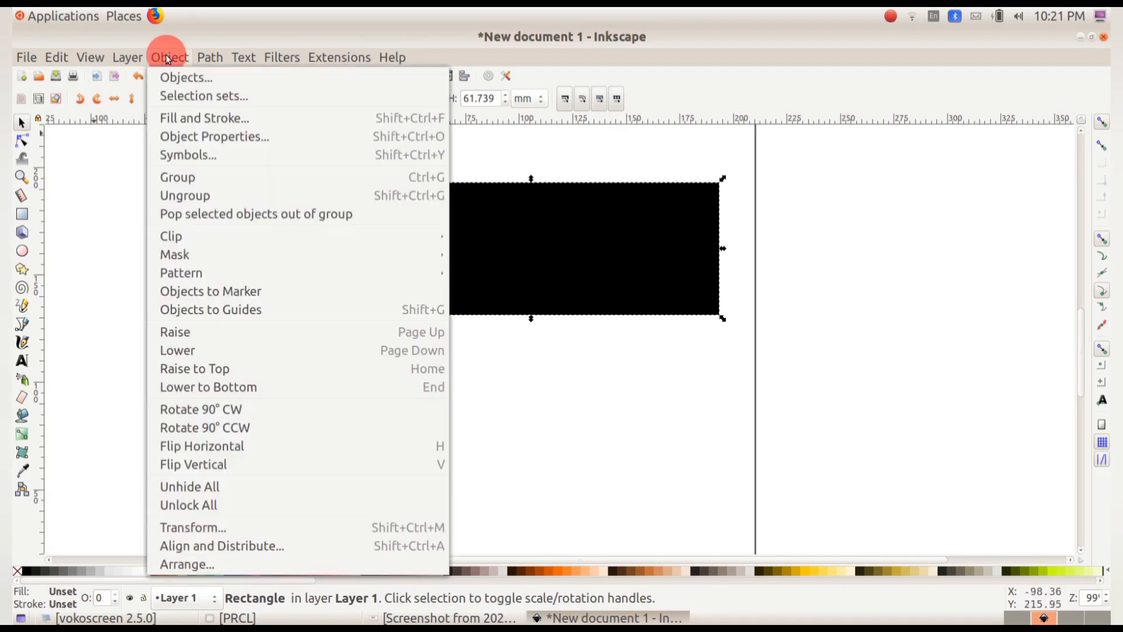
left_click(188, 120)
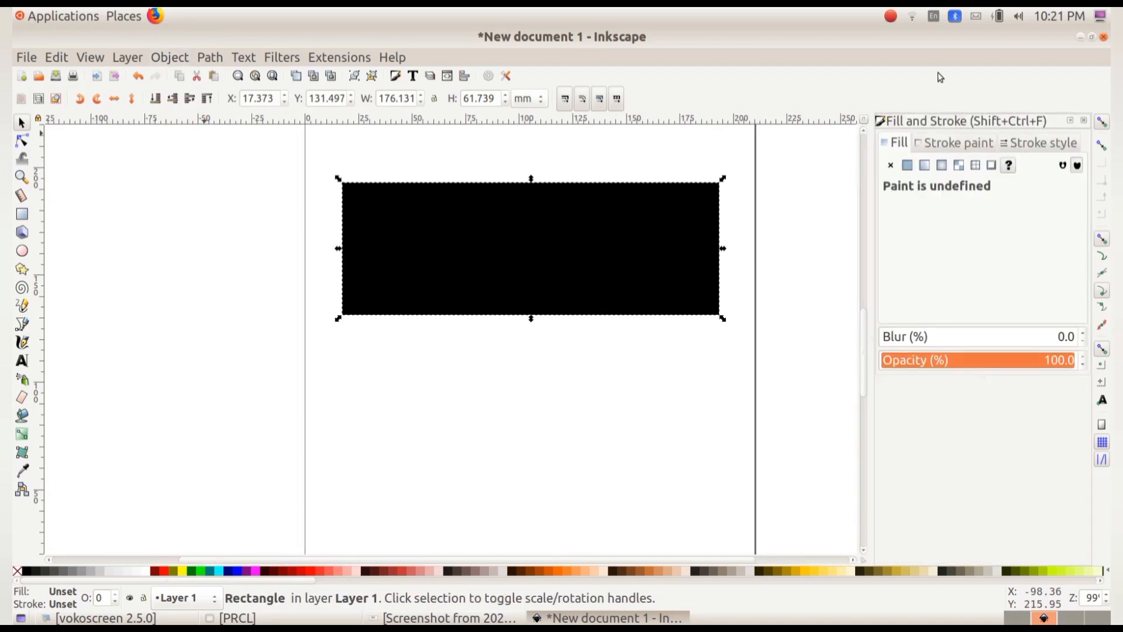
left_click(900, 144)
left_click(925, 167)
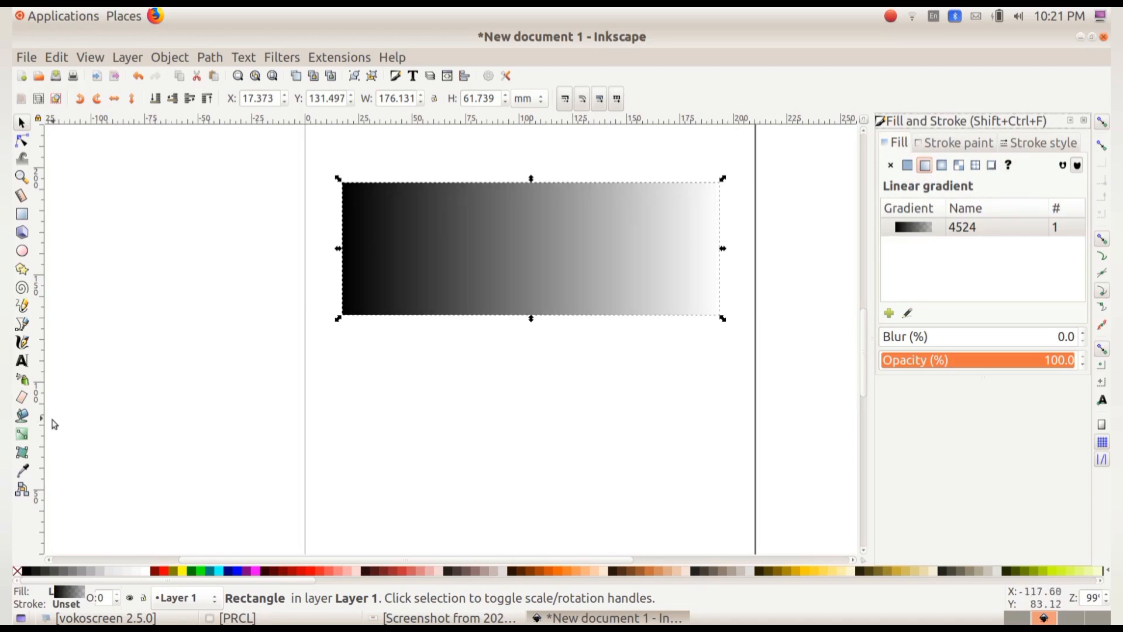
With the gradient tool, color the gradient's start stop orange and its end stop yellow.
left_click(22, 436)
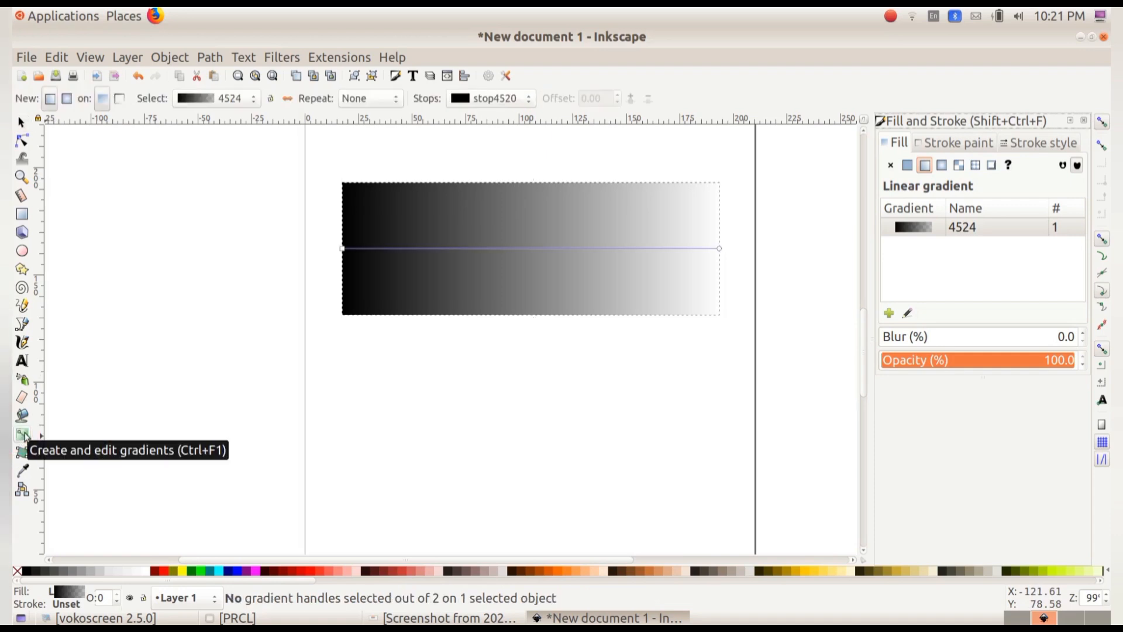
left_click(137, 77)
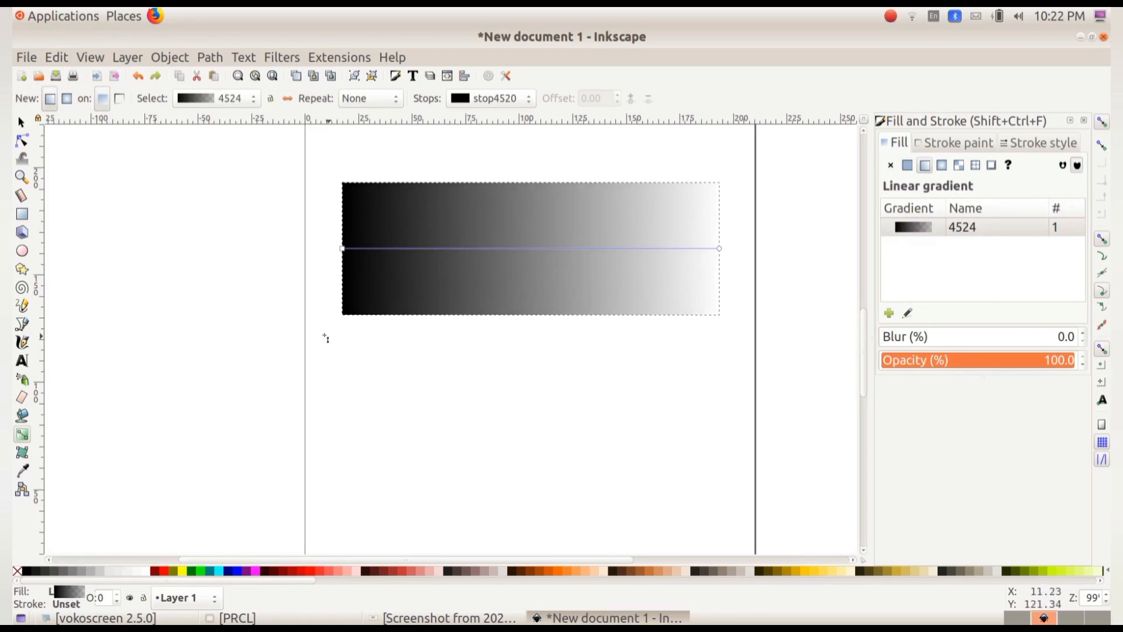
left_click(344, 249)
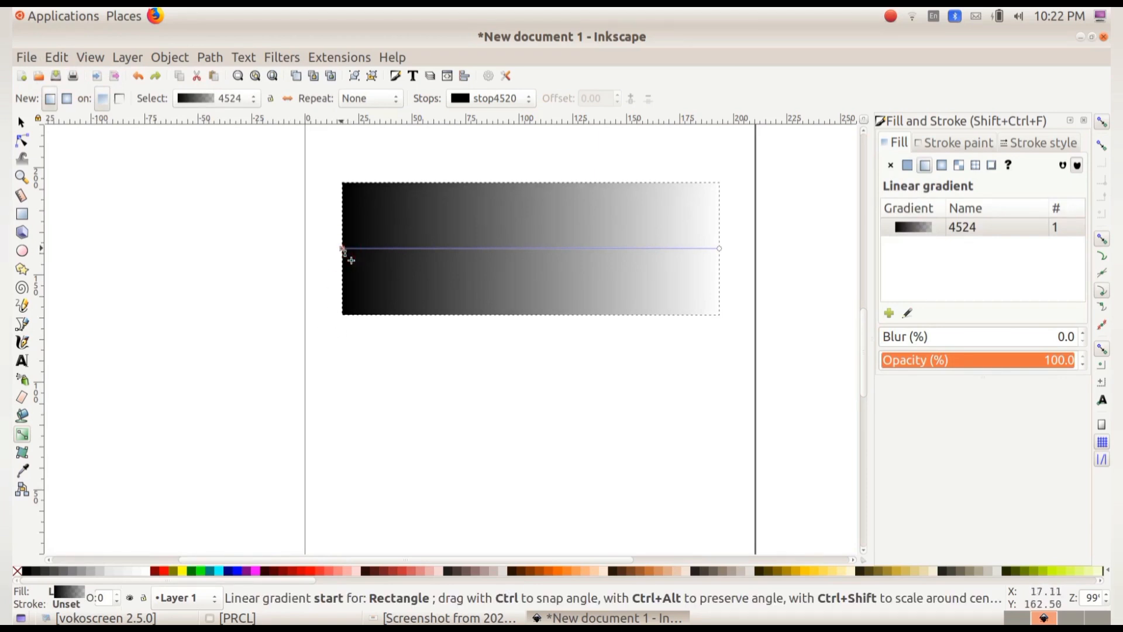
left_click(343, 249)
left_click(343, 250)
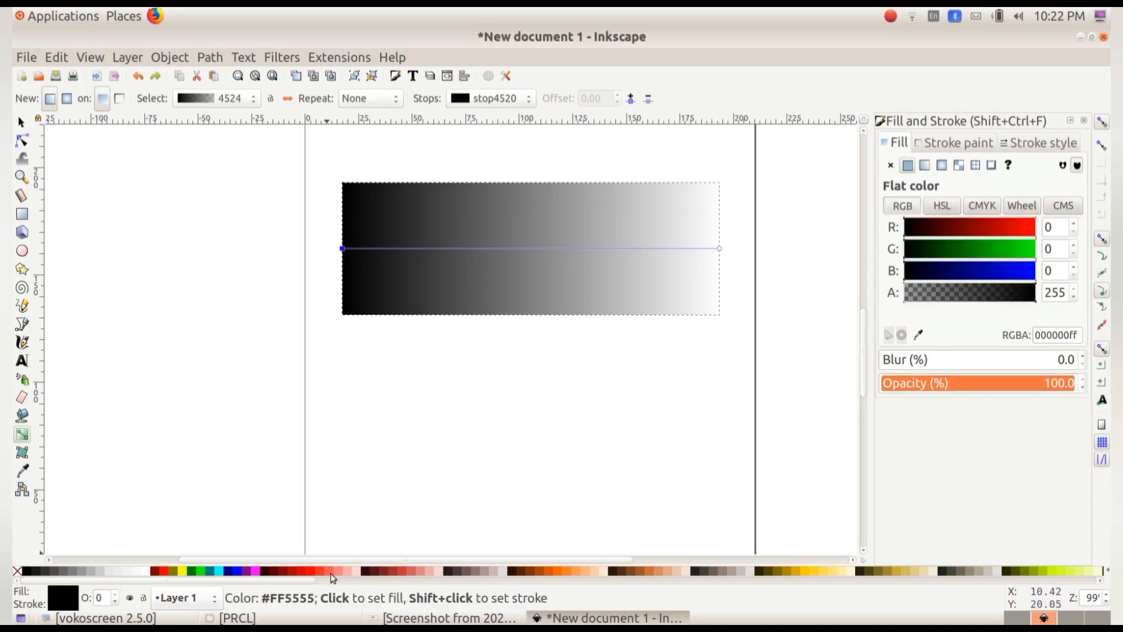
left_click(559, 573)
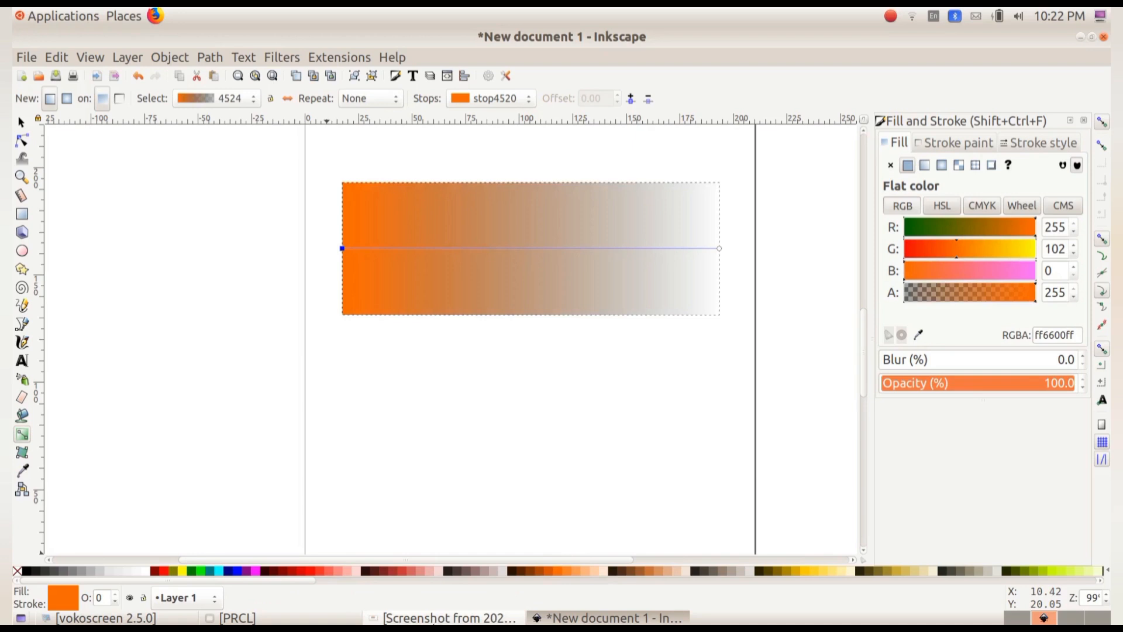
left_click(720, 249)
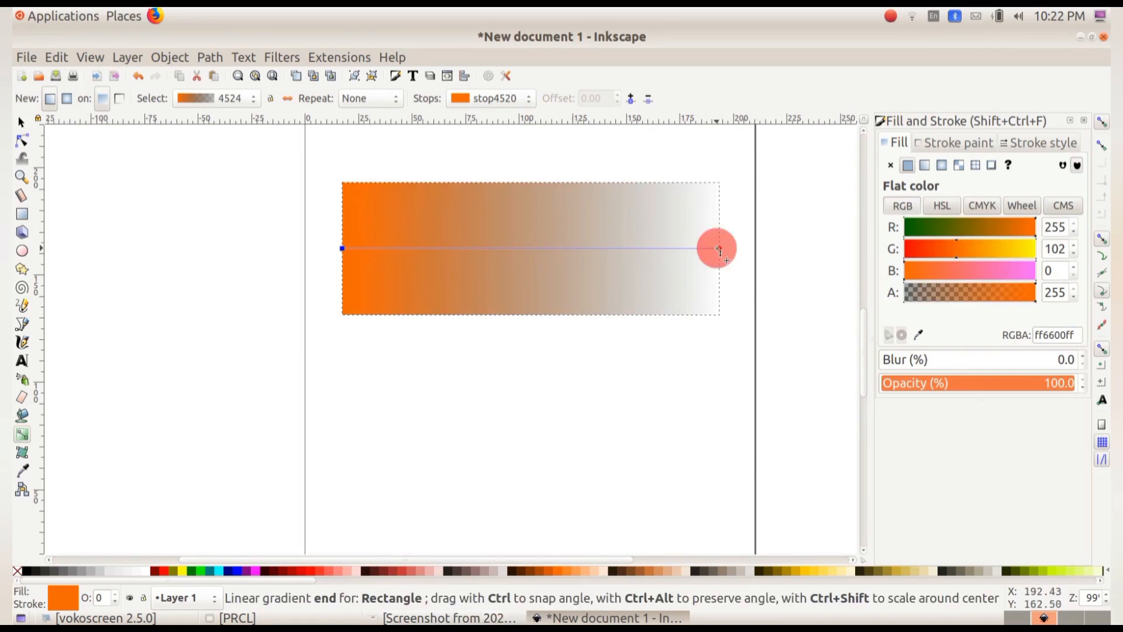
left_click(805, 571)
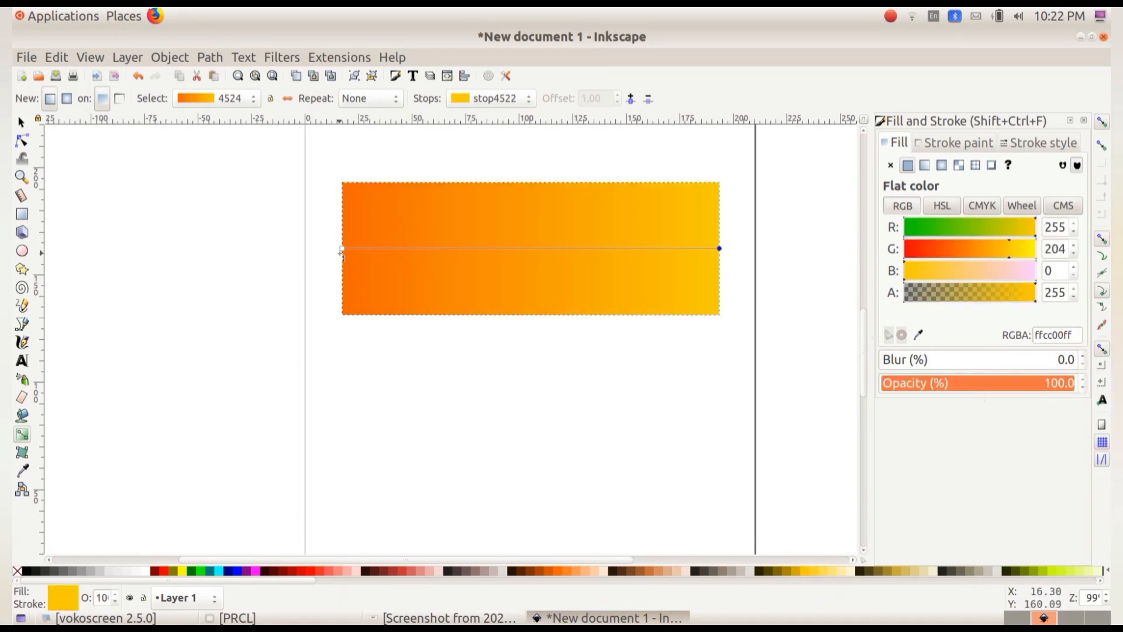
Make the gradient vertical by moving the start stop to the top edge and the end stop to the bottom edge.
left_click_drag(343, 250, 520, 187)
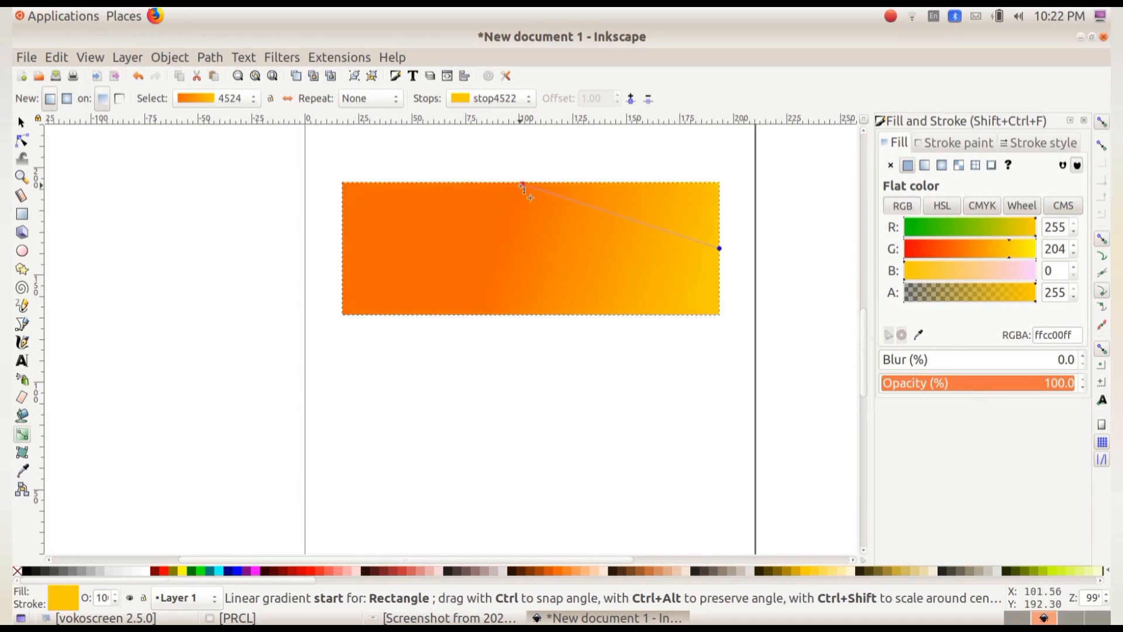
left_click(523, 185)
left_click_drag(720, 249, 527, 314)
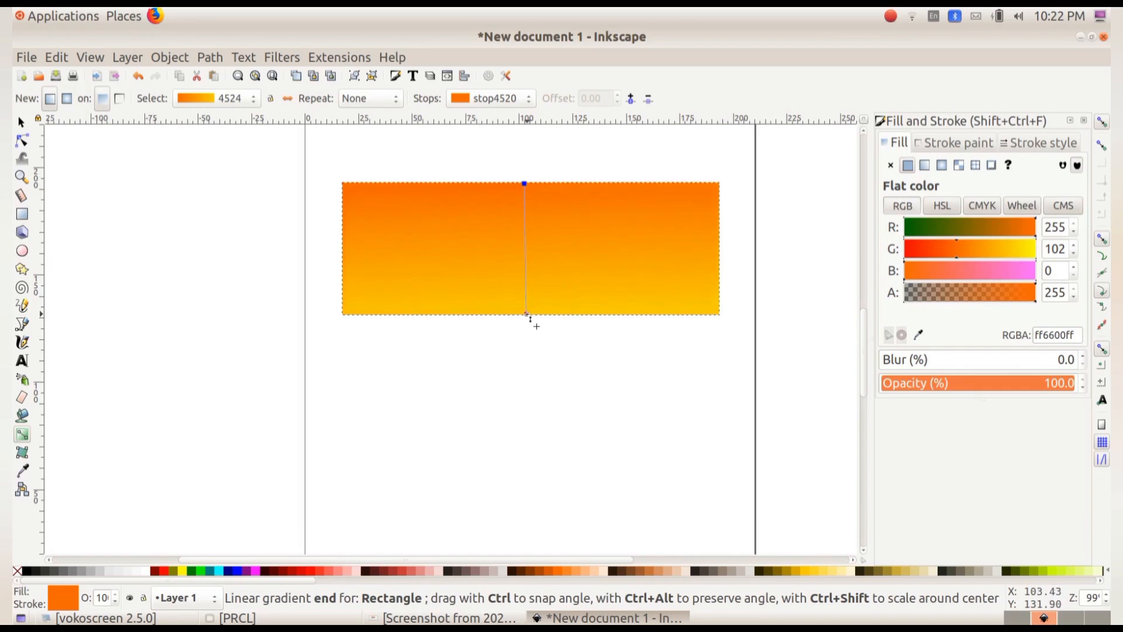
left_click(527, 315)
left_click(22, 122)
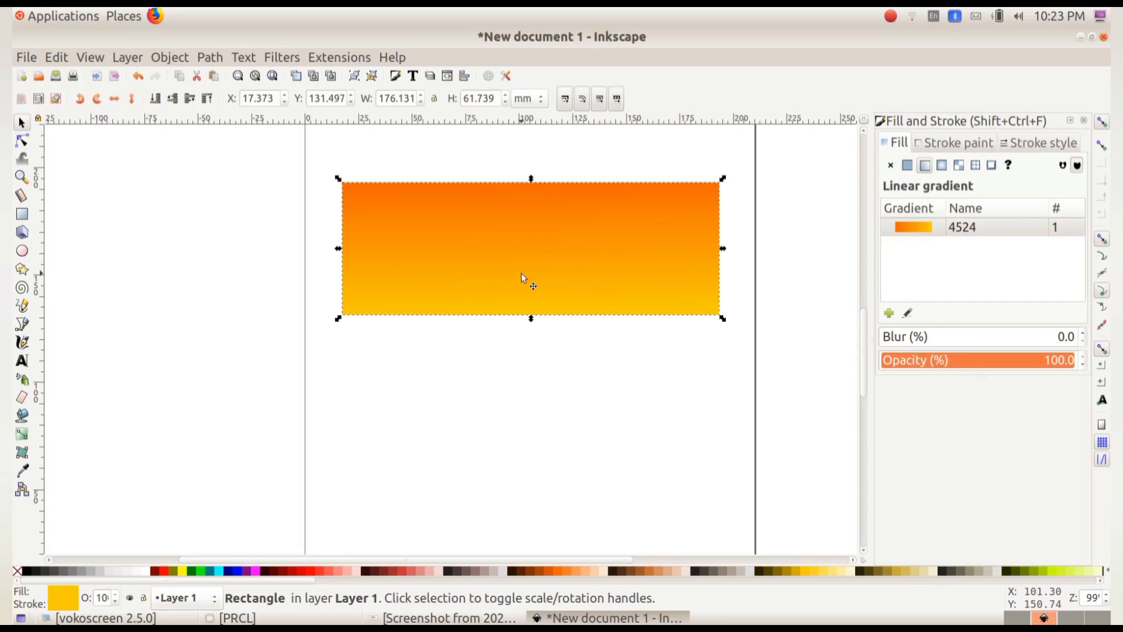
Duplicate the rectangle and fill the copy with dark blue 000086.
left_click(56, 57)
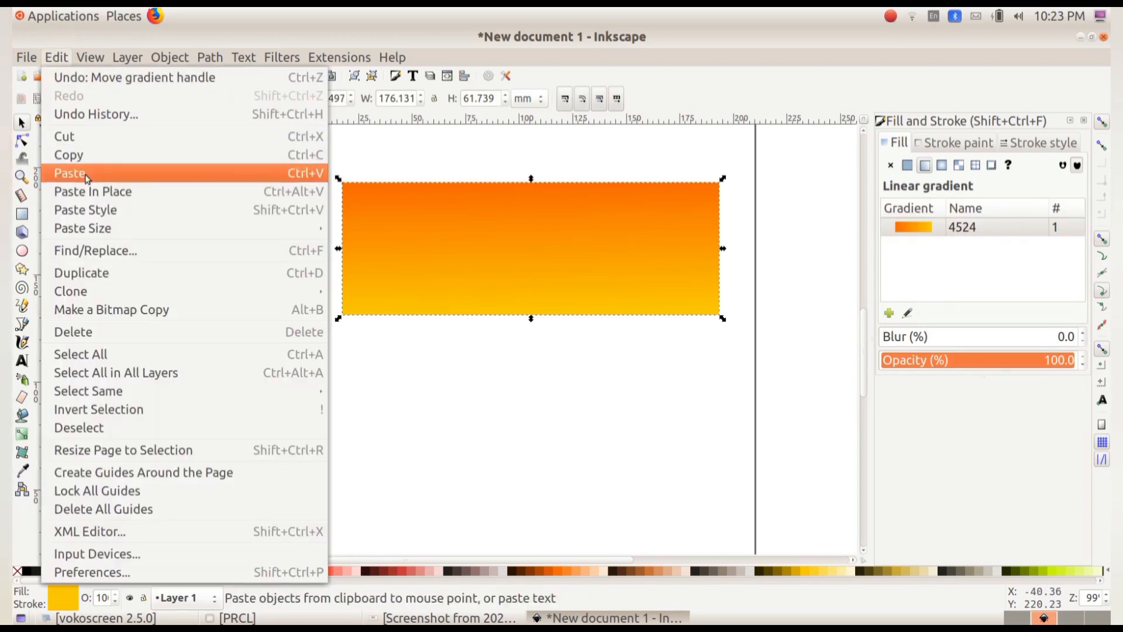
left_click(96, 273)
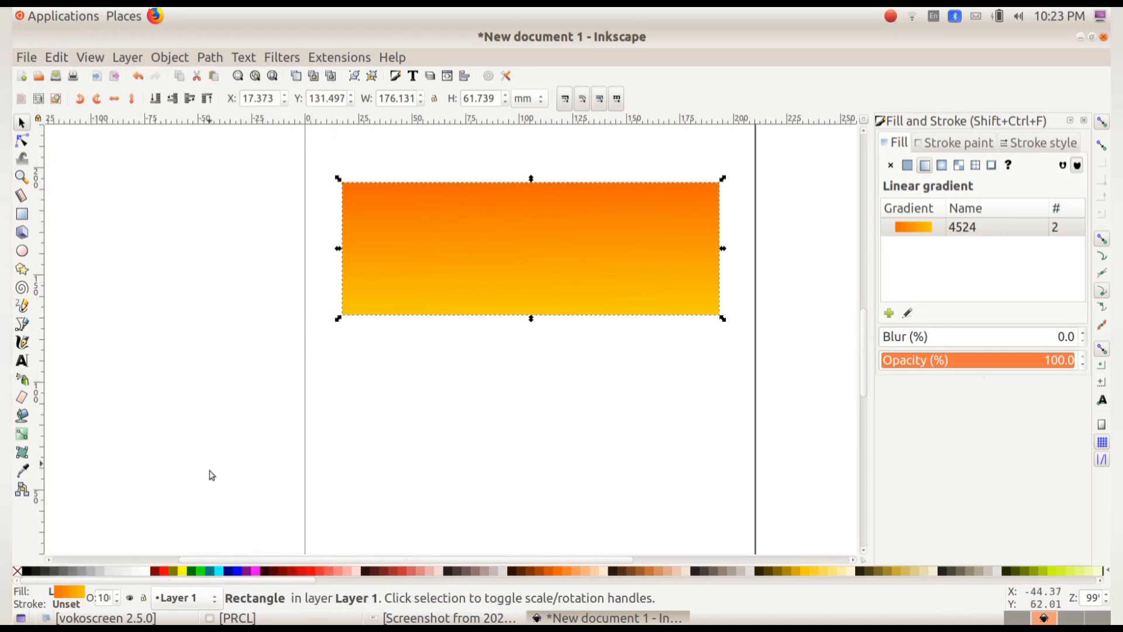
left_click(237, 575)
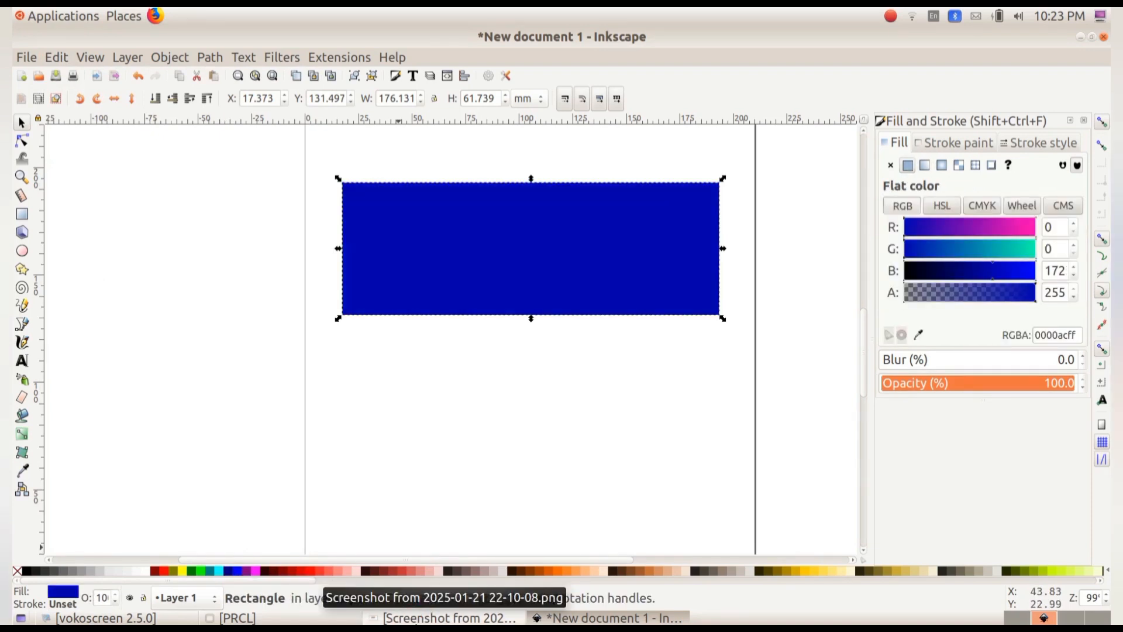
left_click(987, 277)
left_click(978, 270)
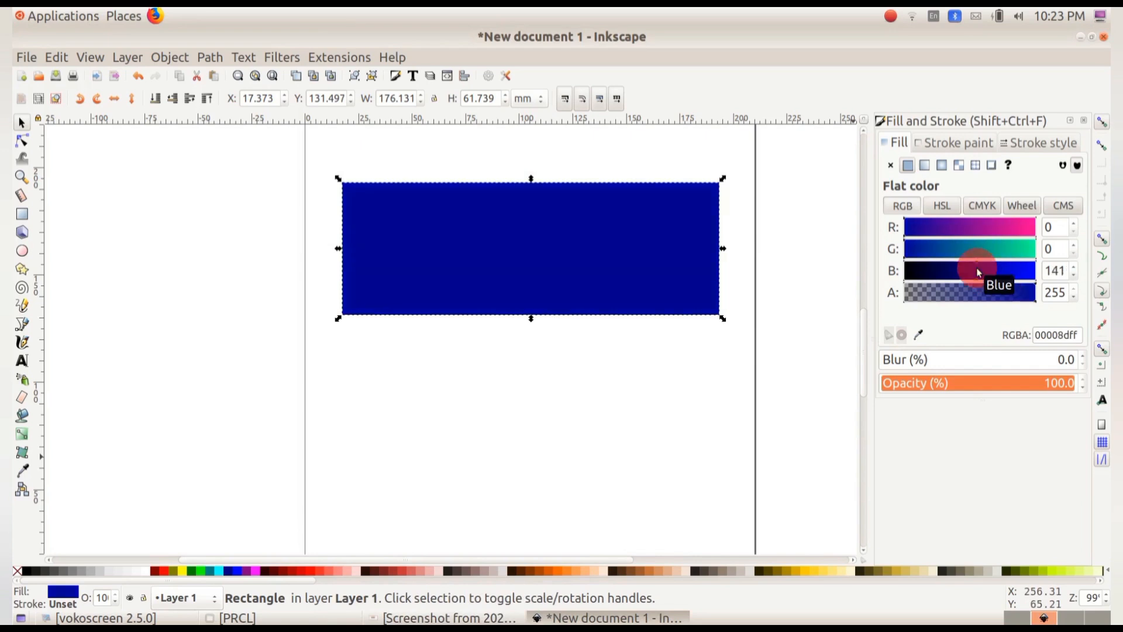
left_click(973, 271)
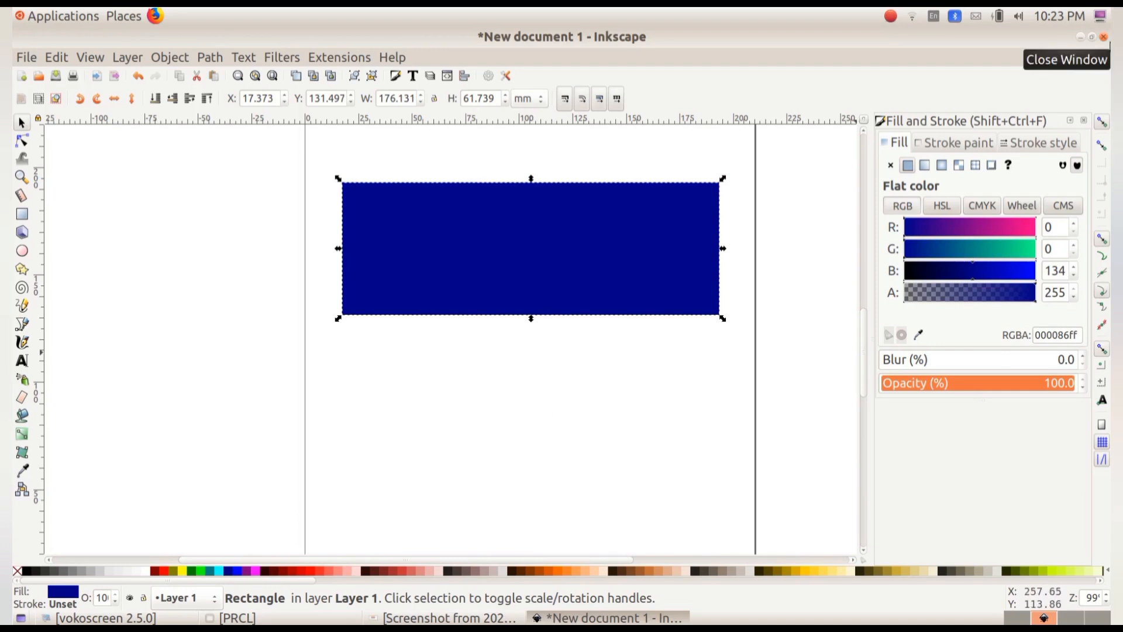
Nudge the blue copy downward so it covers the lower half of the gradient rectangle.
key("Down")
key("Down")
key("Down")
key("Down")
key("Down")
key("Down")
key("Down")
key("Down")
key("Down")
key("Down")
key("Down")
key("Down")
key("Down")
key("Down")
key("Down")
key("Down")
key("Down")
key("Down")
key("Down")
key("Down")
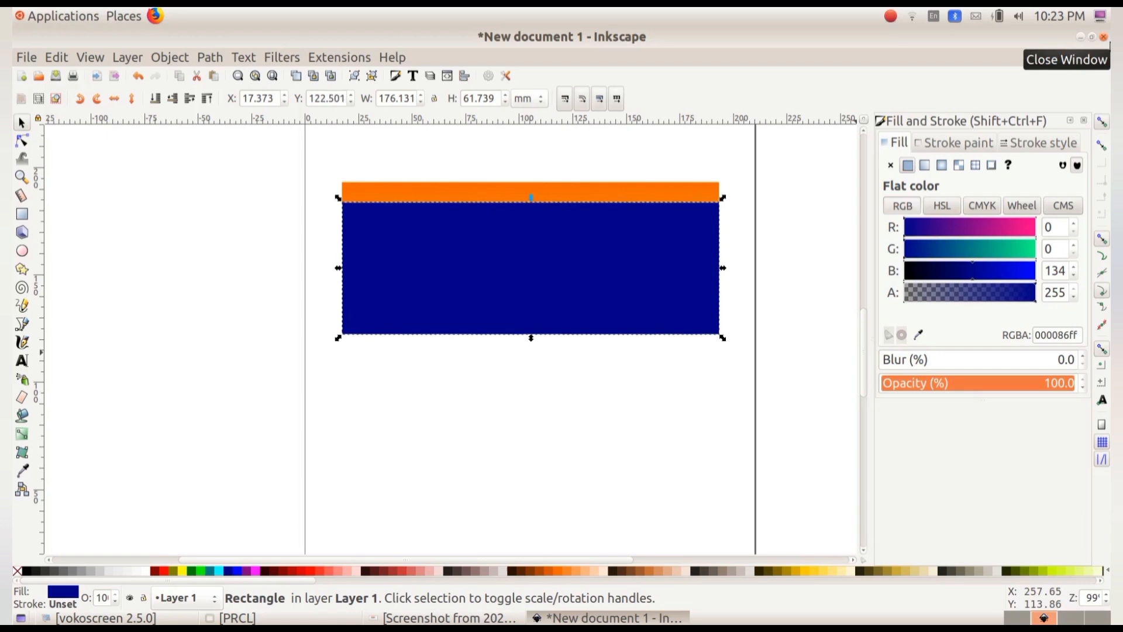
key("Down")
key("Down")
key("Down")
key("Down")
key("Down")
key("Down")
key("Down")
key("Down")
key("Down")
key("Down")
key("Down")
key("Down")
key("Down")
key("Down")
key("Down")
key("Down")
key("Down")
key("Down")
key("Down")
key("Down")
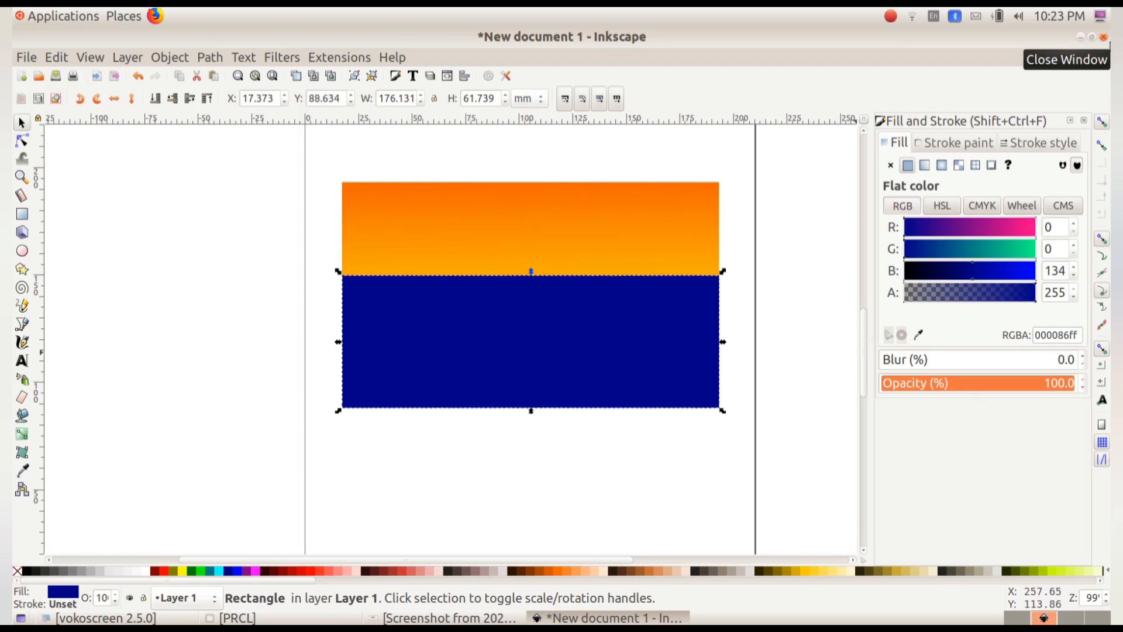
key("Down")
key("Down")
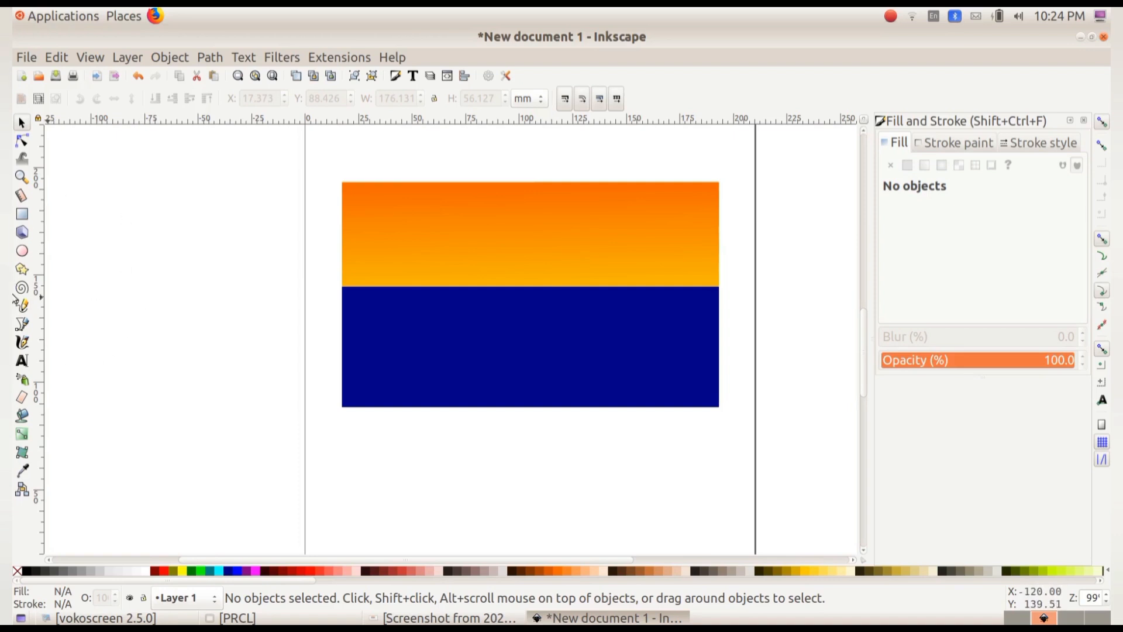
Draw a circle about 30 mm wide on the horizon line and fill it light yellow #FFDD55.
left_click(22, 252)
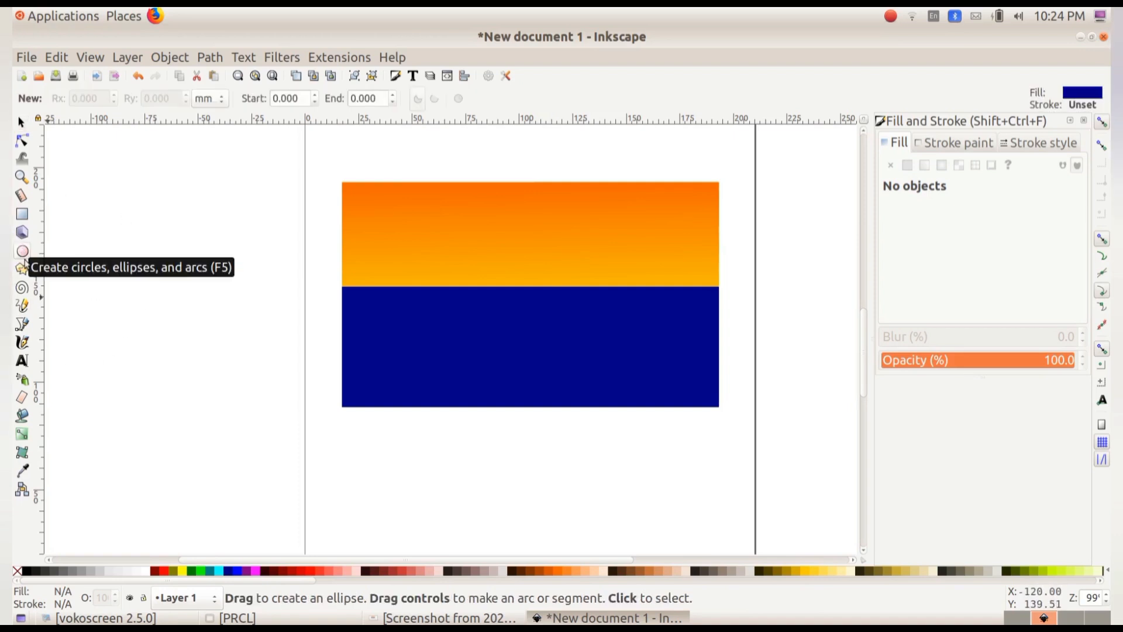
left_click_drag(509, 260, 573, 325)
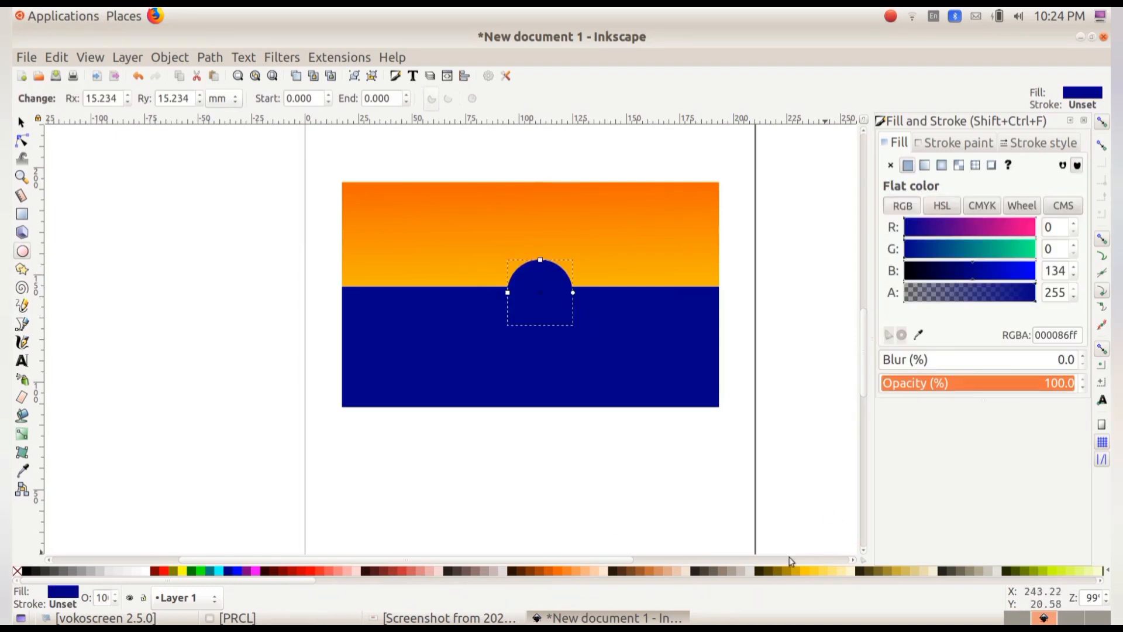
left_click(821, 571)
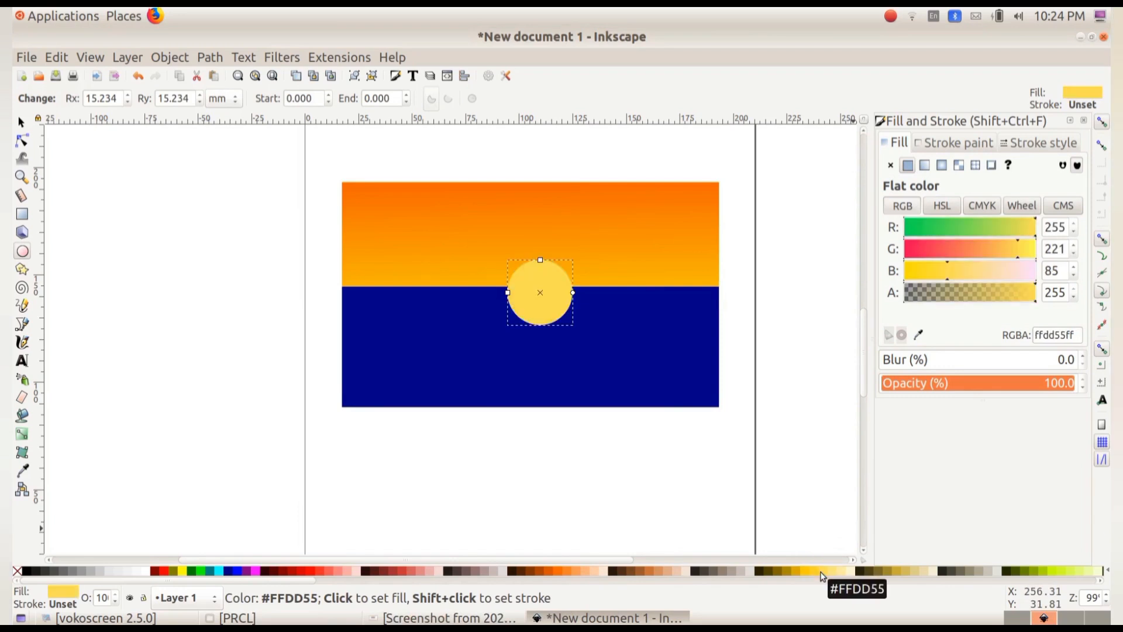
Nudge the circle slightly upward.
key("F1")
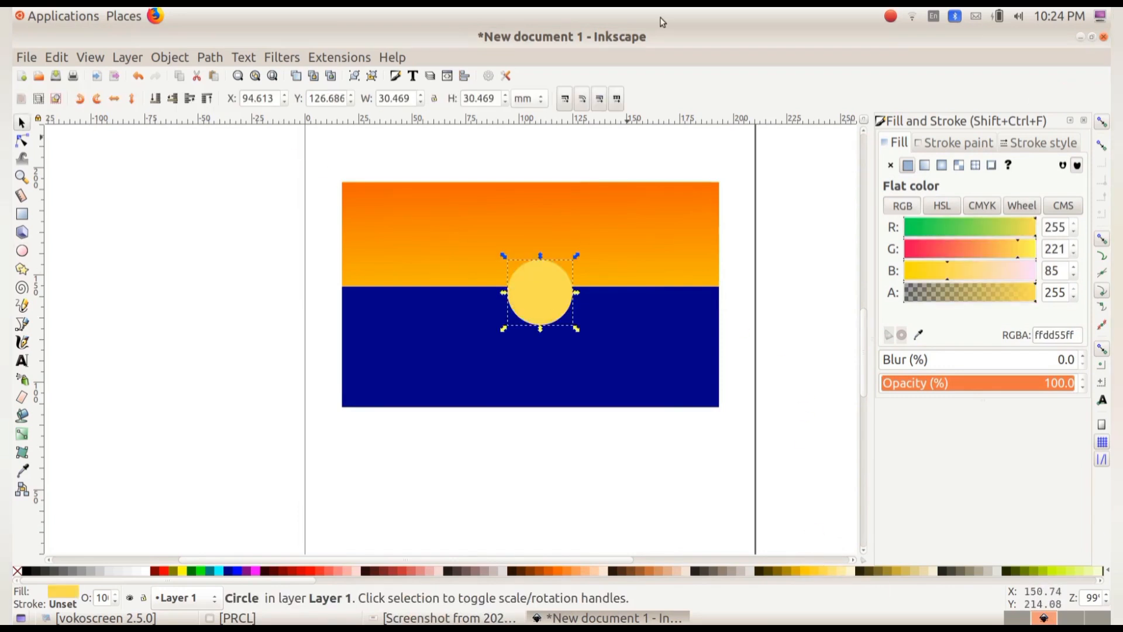
key("Up")
key("Up")
key("Up")
key("Up")
key("Up")
key("Up")
key("Up")
key("Up")
key("Up")
key("Up")
key("Up")
key("Up")
key("Up")
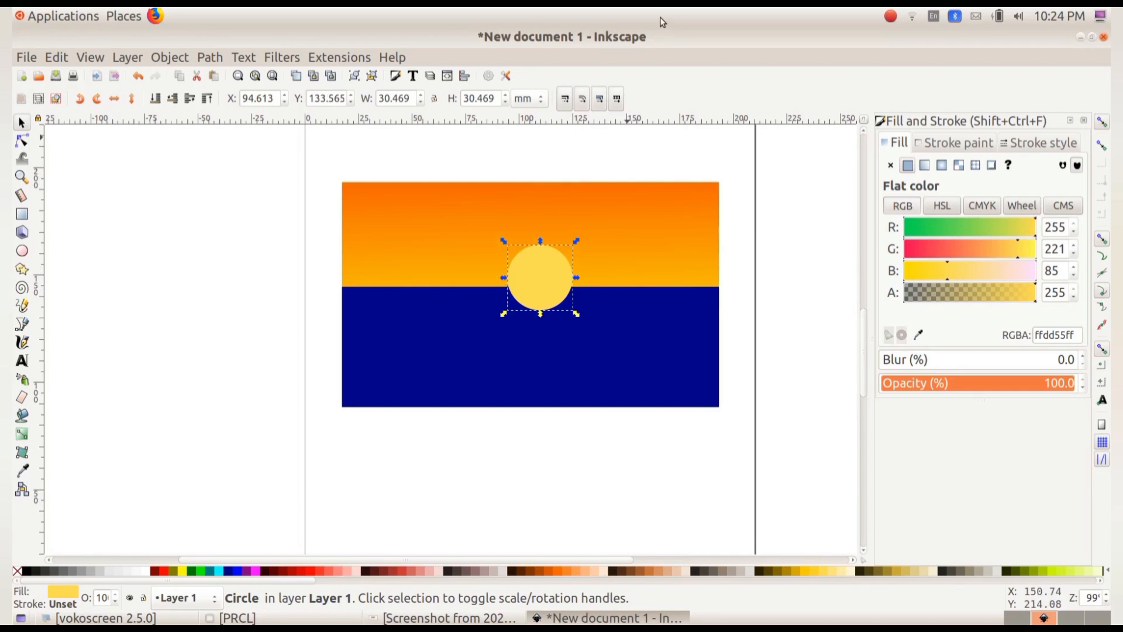
Lower the circle one level so it sits behind the blue rectangle.
left_click(562, 299)
left_click(560, 252)
left_click(172, 60)
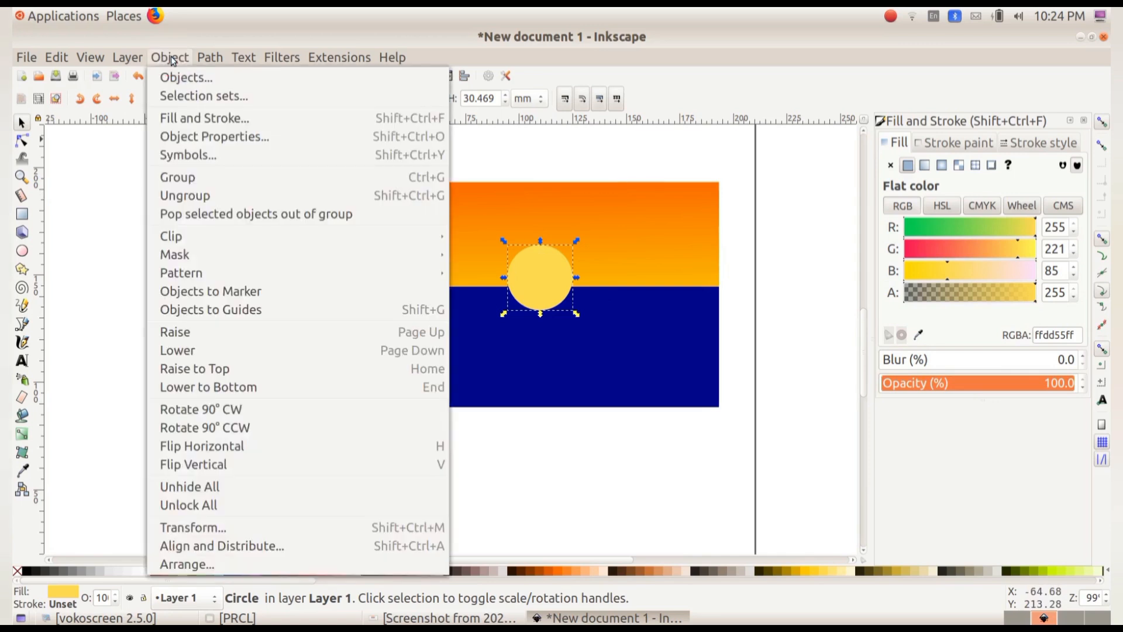
left_click(187, 350)
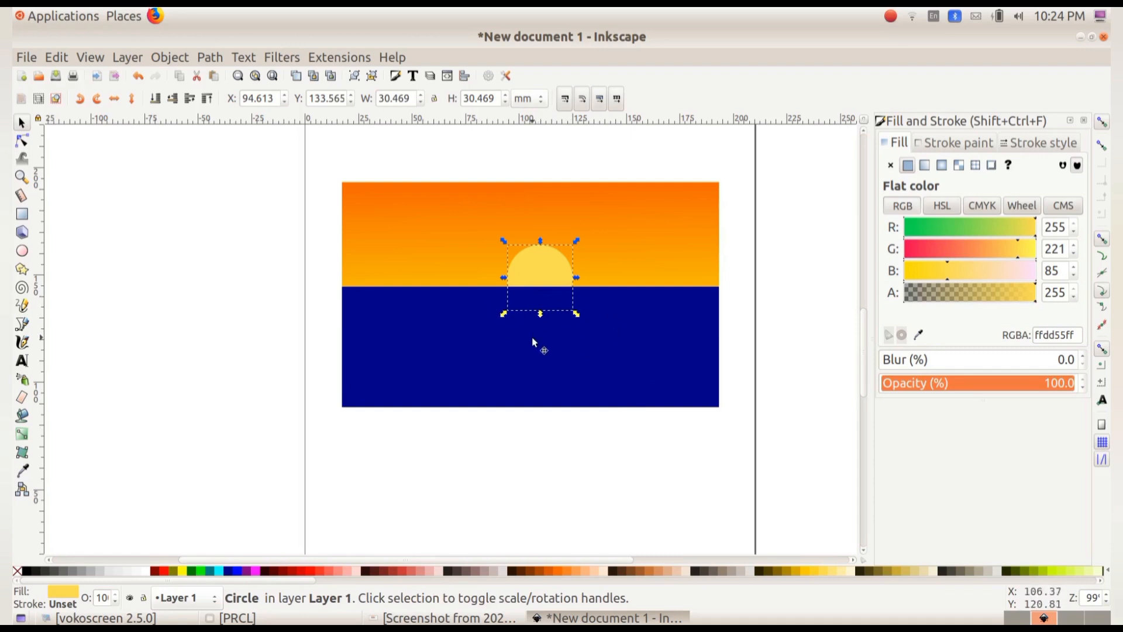
Draw a flat ellipse about 61 mm wide and 10 mm tall just below the horizon and blur it to 33%.
left_click(23, 251)
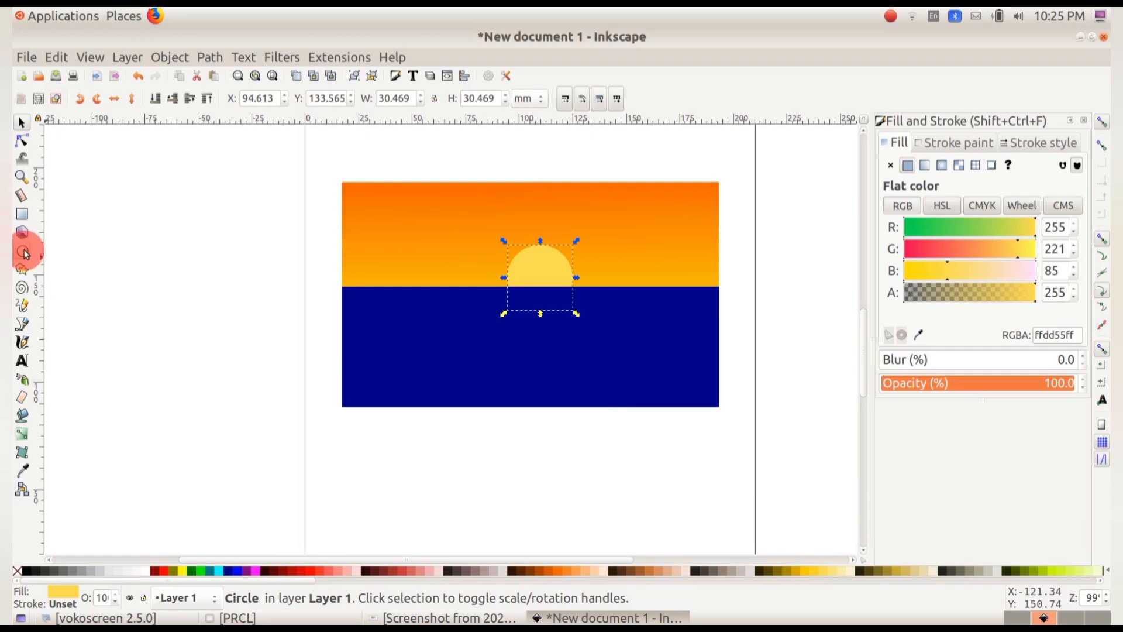
left_click_drag(484, 299, 610, 315)
key("s")
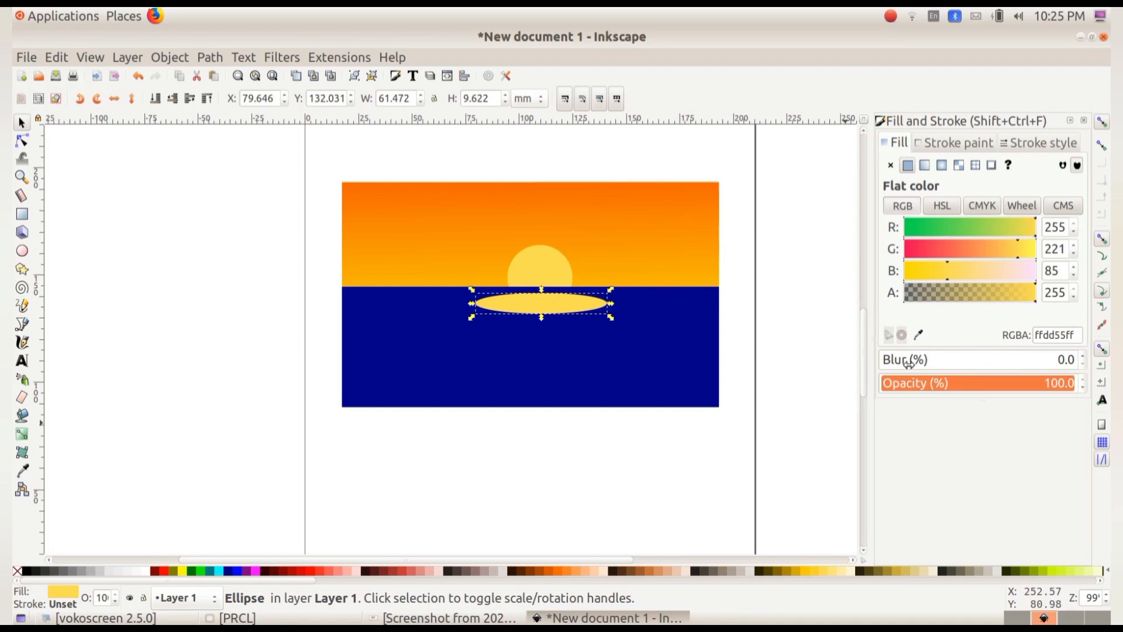
left_click(1084, 356)
left_click(1084, 356)
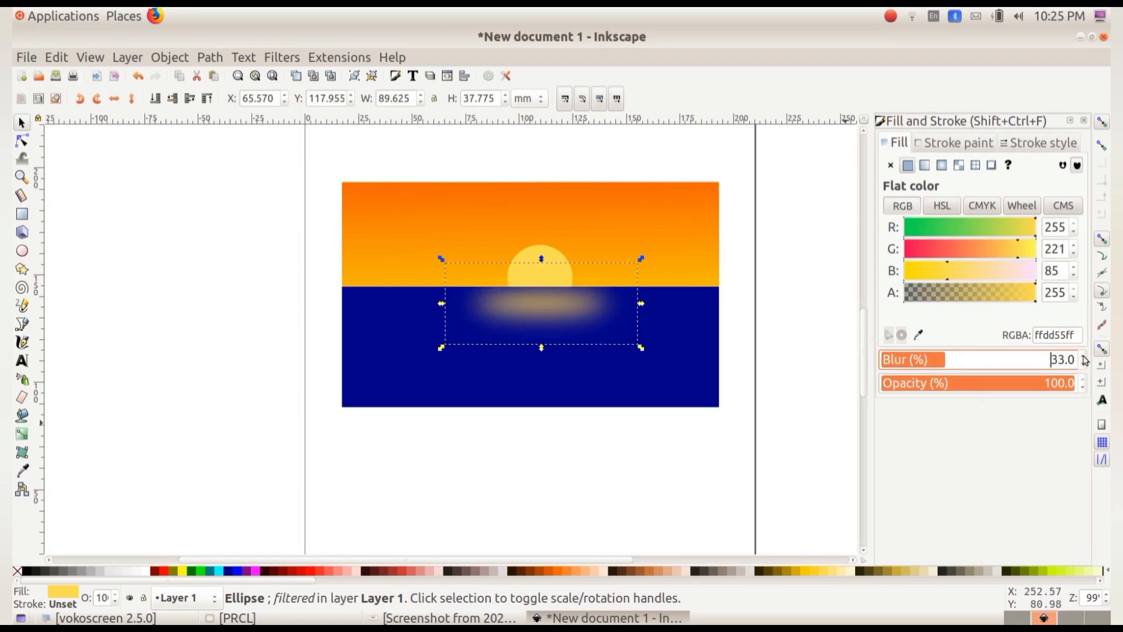
Stretch the blurred ellipse reflection to about 101 mm wide and 49 mm tall beneath the sun.
left_click_drag(542, 348, 542, 350)
left_click_drag(641, 306, 653, 309)
left_click_drag(441, 306, 432, 307)
left_click_drag(539, 350, 543, 375)
left_click_drag(648, 318, 653, 318)
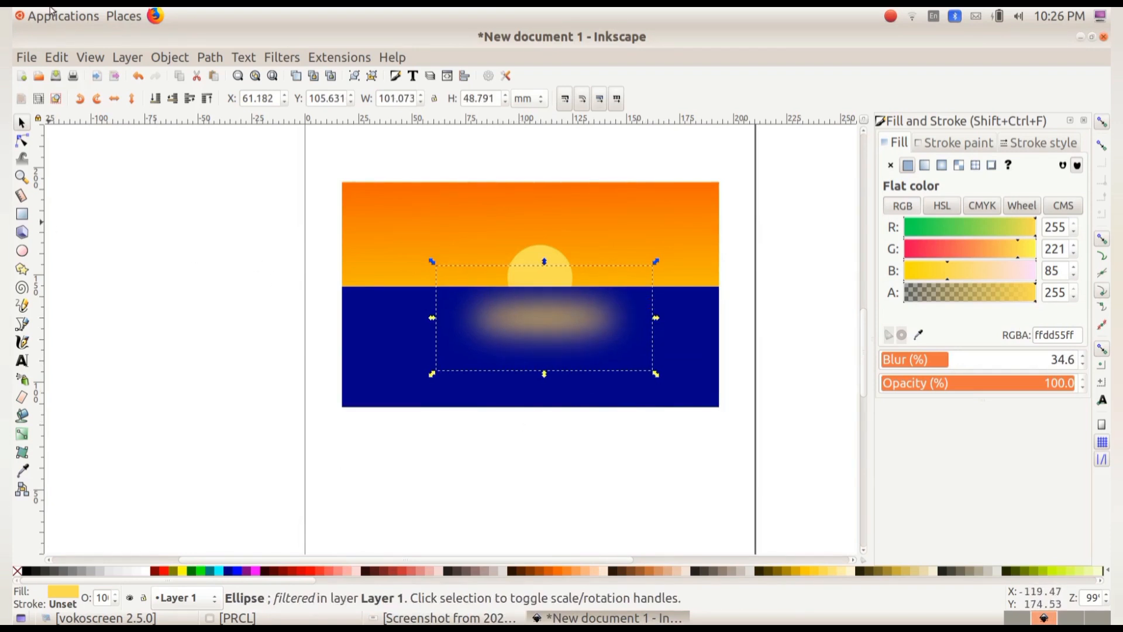
Save the drawing as 454545_1.svg in the Exam10 folder.
left_click(23, 57)
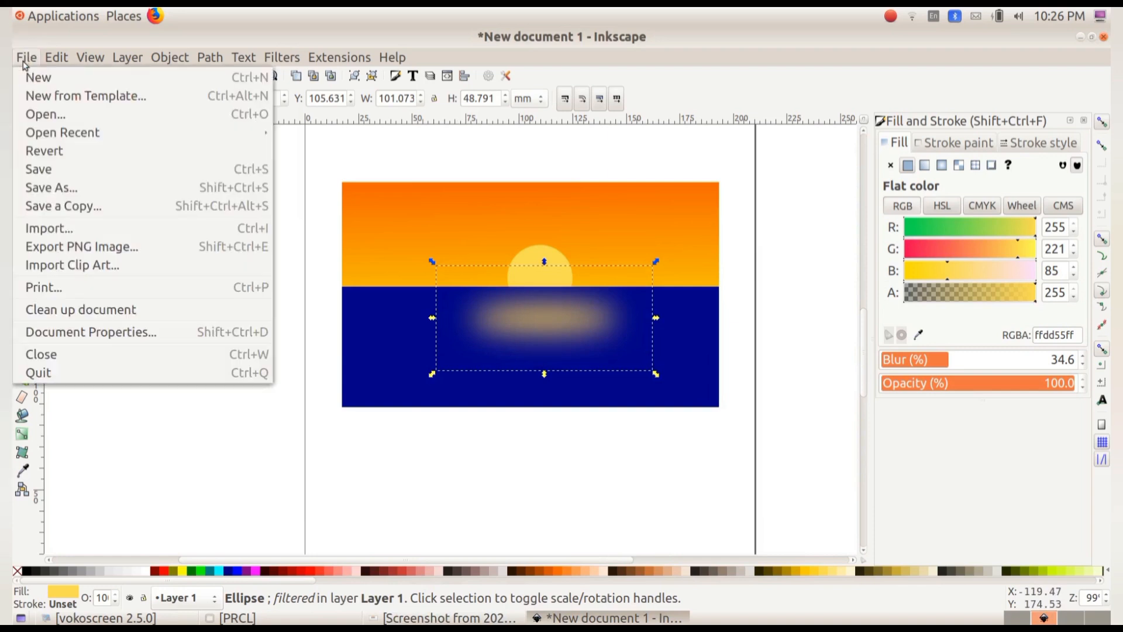
left_click(54, 171)
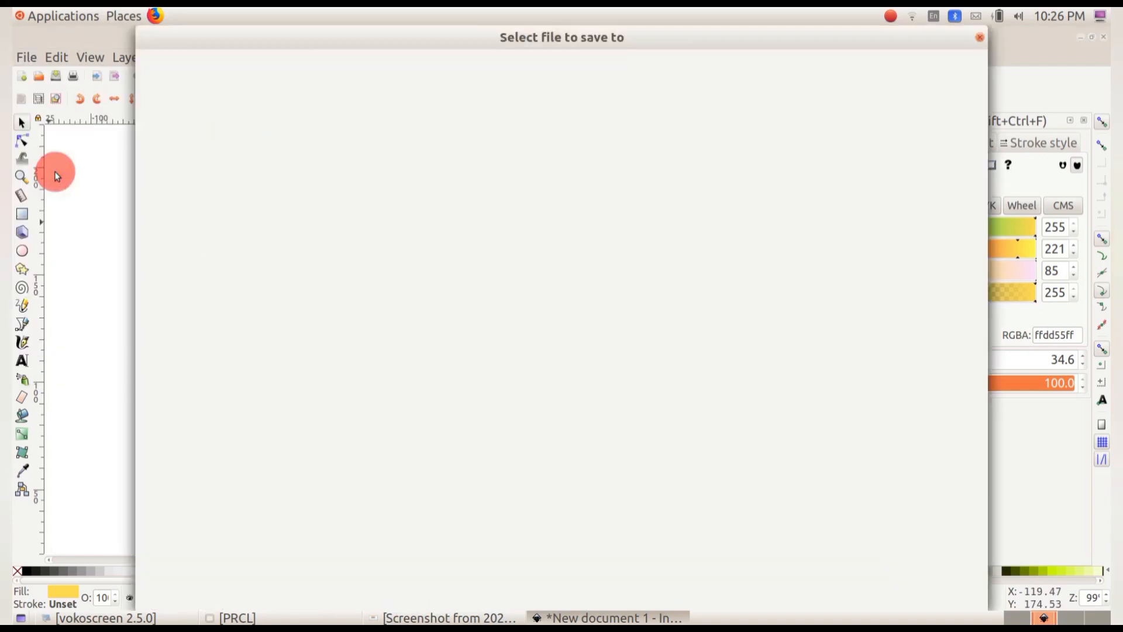
left_click(282, 68)
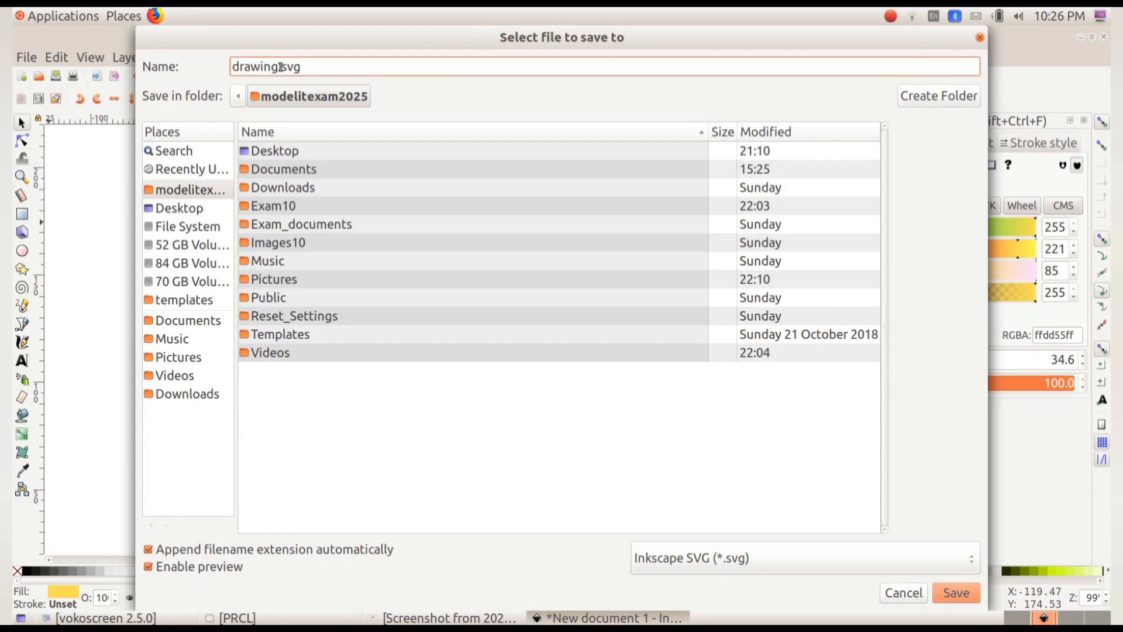
left_click_drag(279, 67, 221, 63)
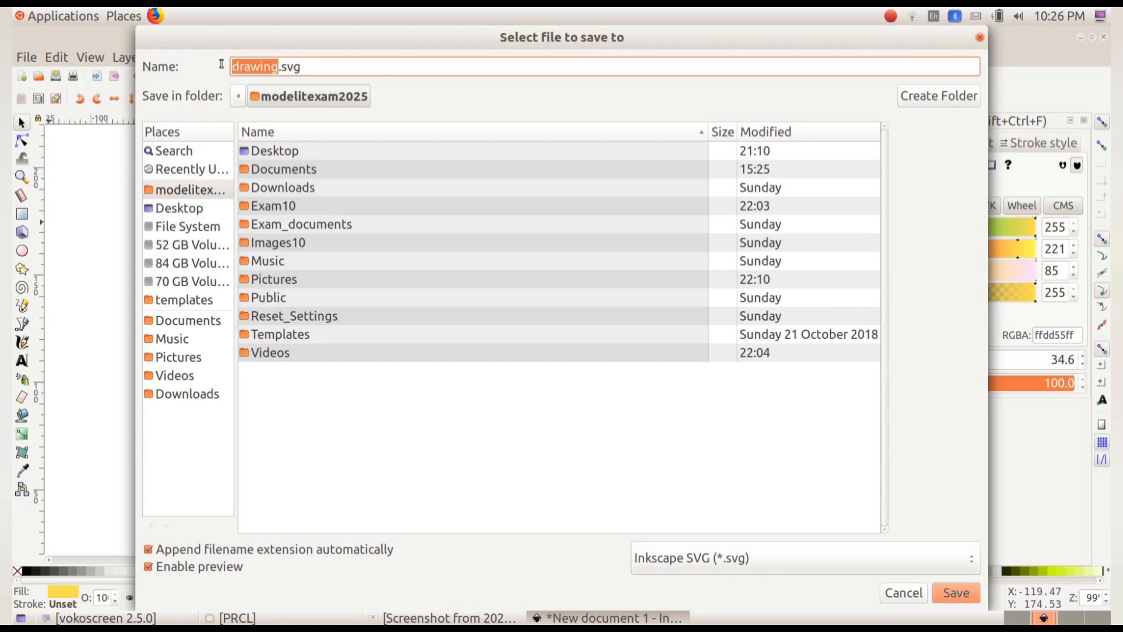
type("454545")
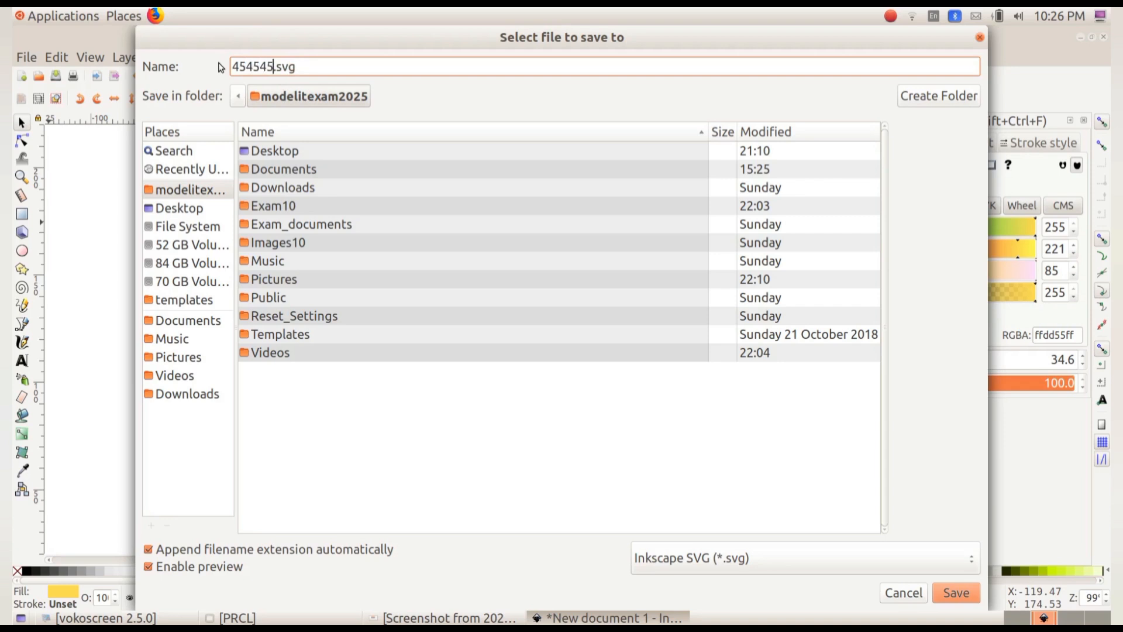
type("_1")
double_click(269, 208)
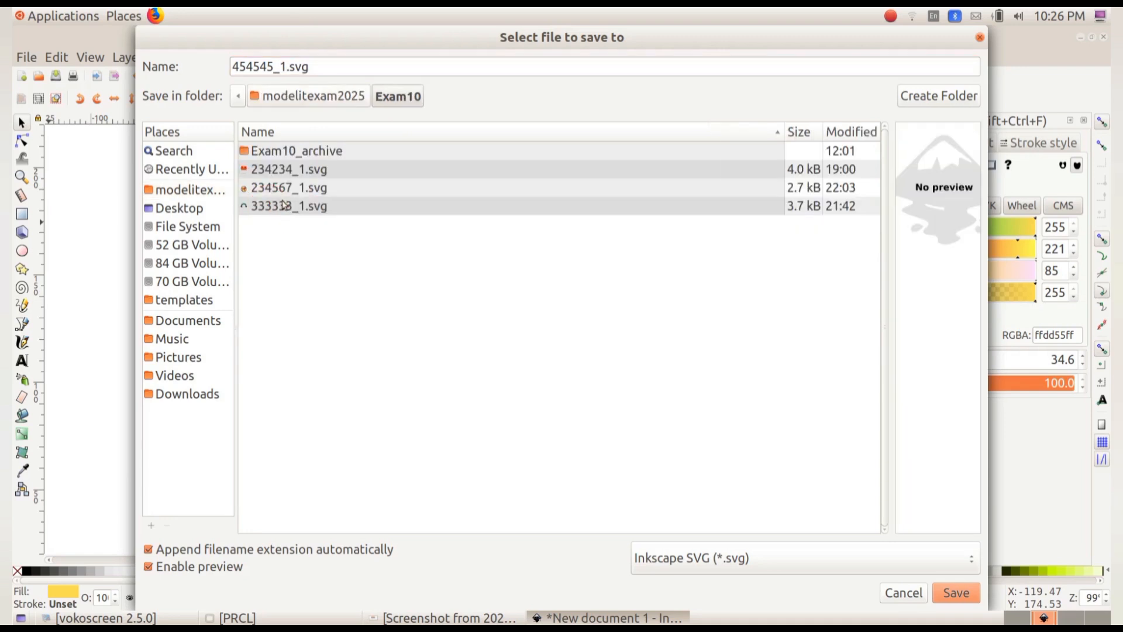
left_click(953, 595)
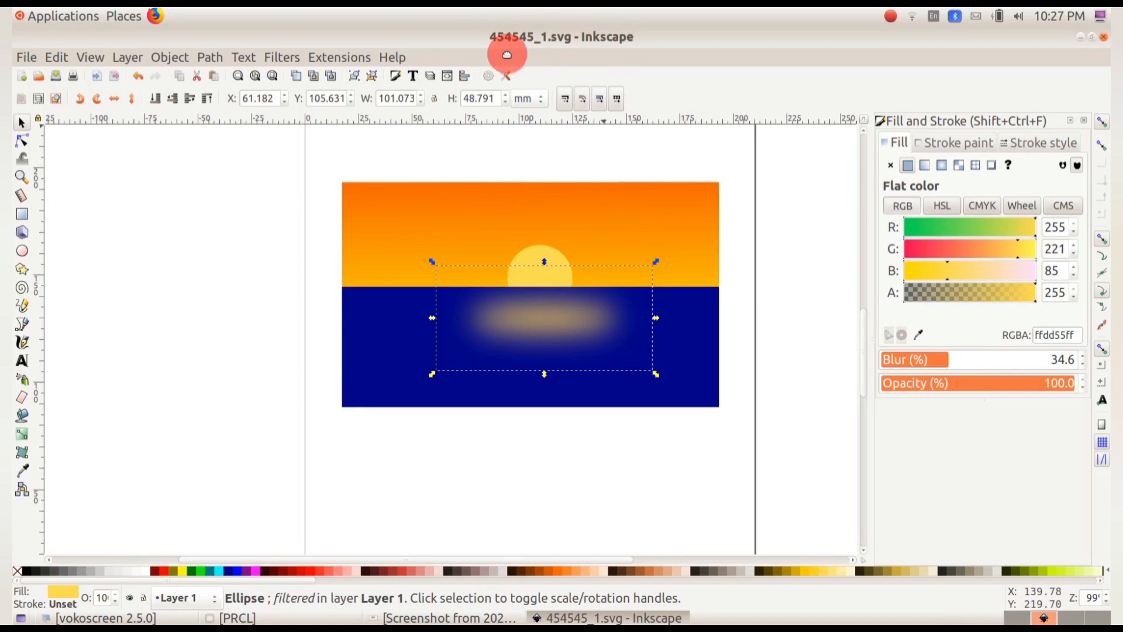
left_click(551, 55)
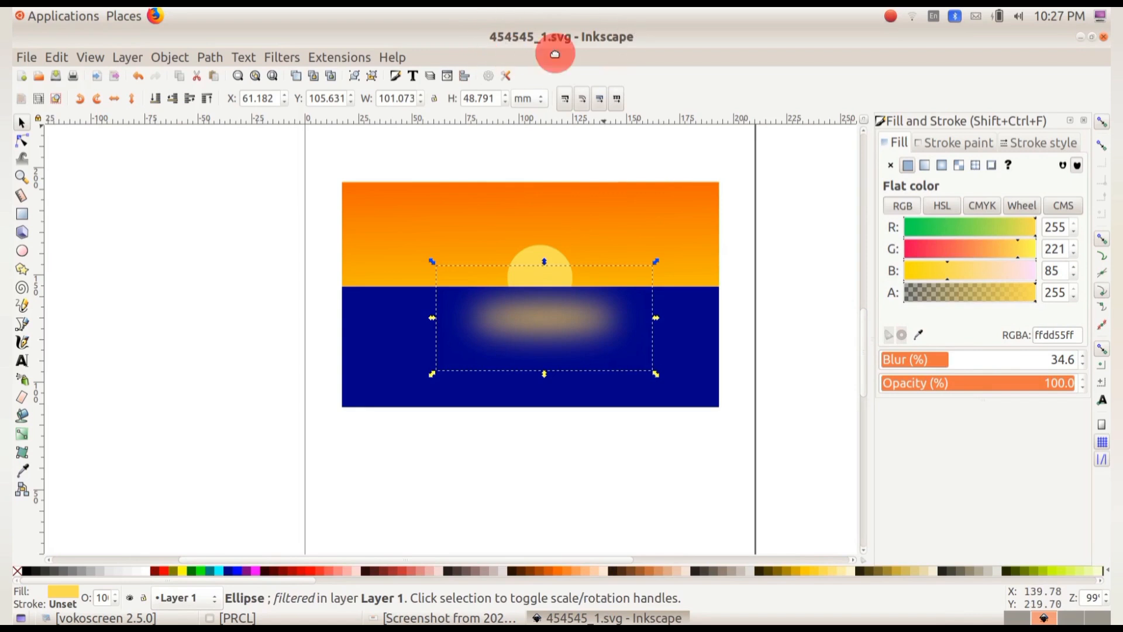